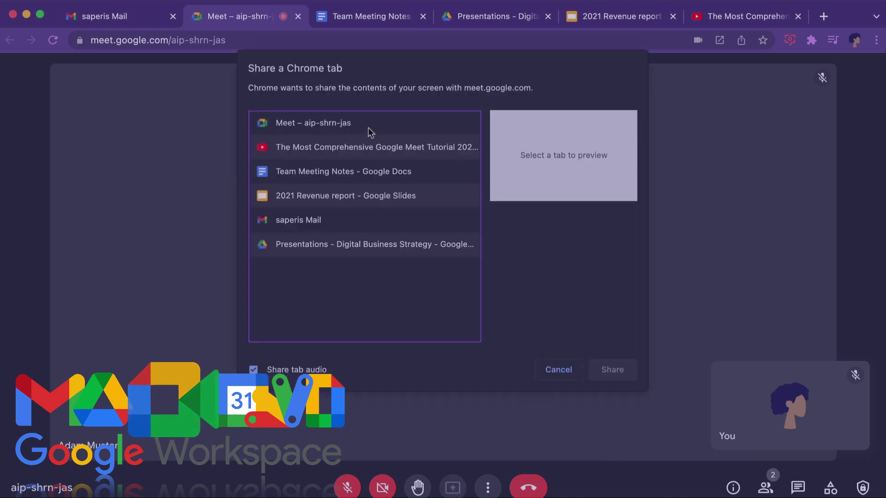
# Step: Share the YouTube tab with the Google Meet tutorial, including its audio, to the meeting
pyautogui.click(372, 146)
pyautogui.click(612, 370)
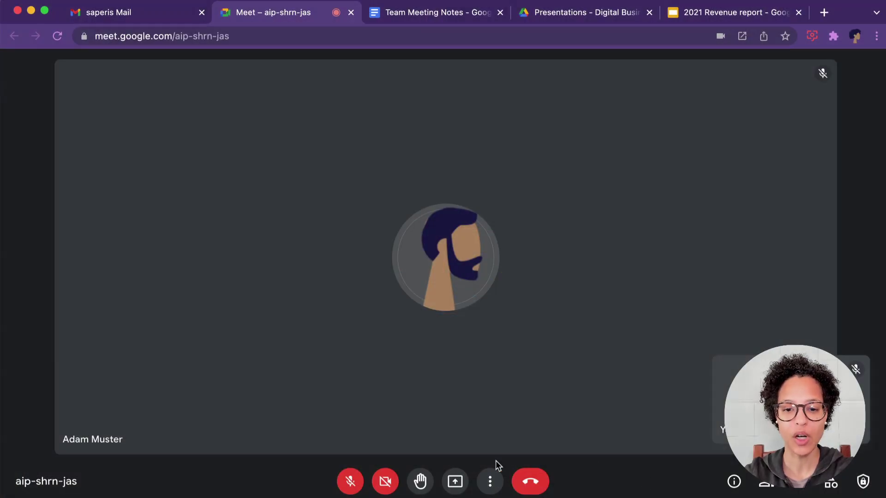
# Step: Present the "2021 Revenue report" Google Slides tab to the meeting with tab audio shared
pyautogui.click(455, 482)
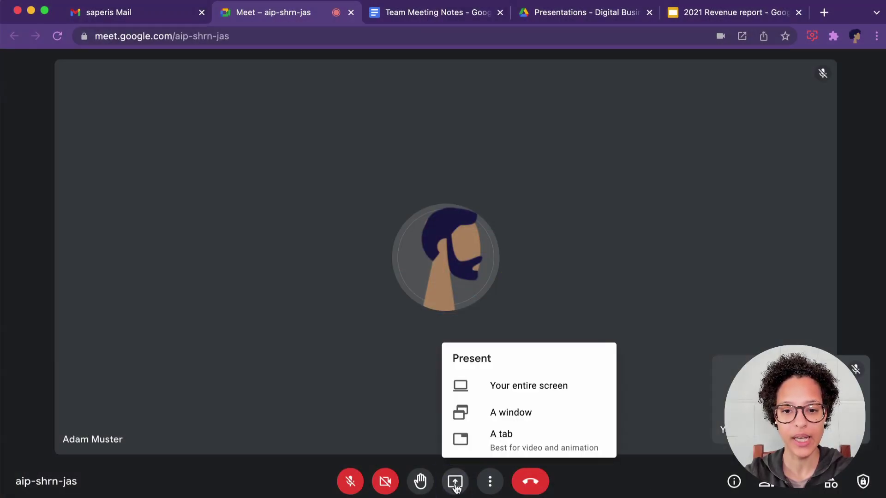
pyautogui.click(568, 444)
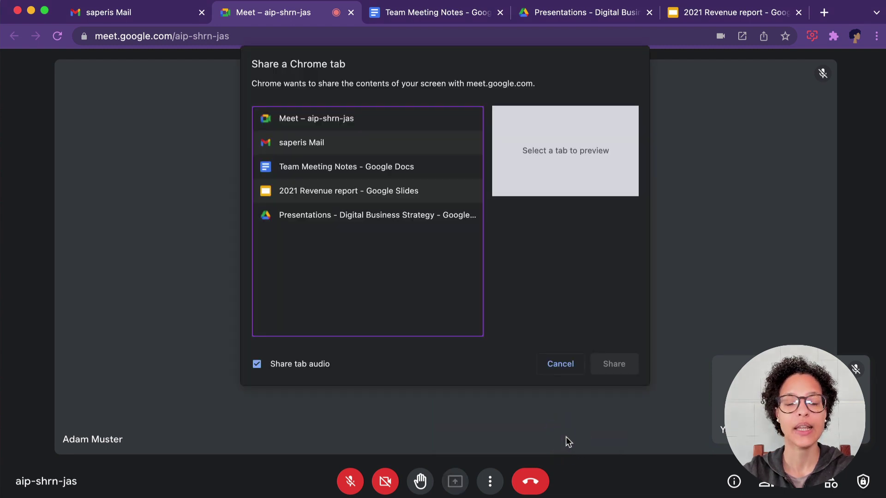
pyautogui.click(418, 197)
pyautogui.click(609, 367)
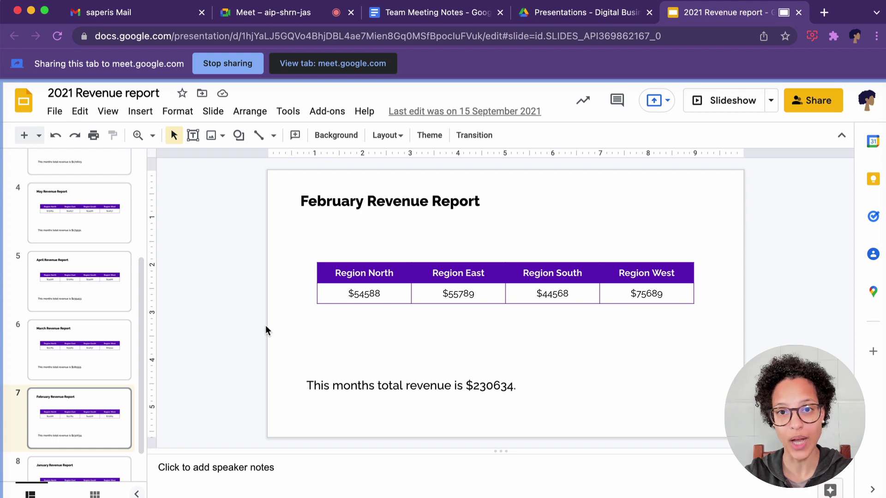
# Step: Check how the shared presentation looks in the Meet call, and return to the presented slides
pyautogui.click(318, 65)
pyautogui.moveTo(368, 307)
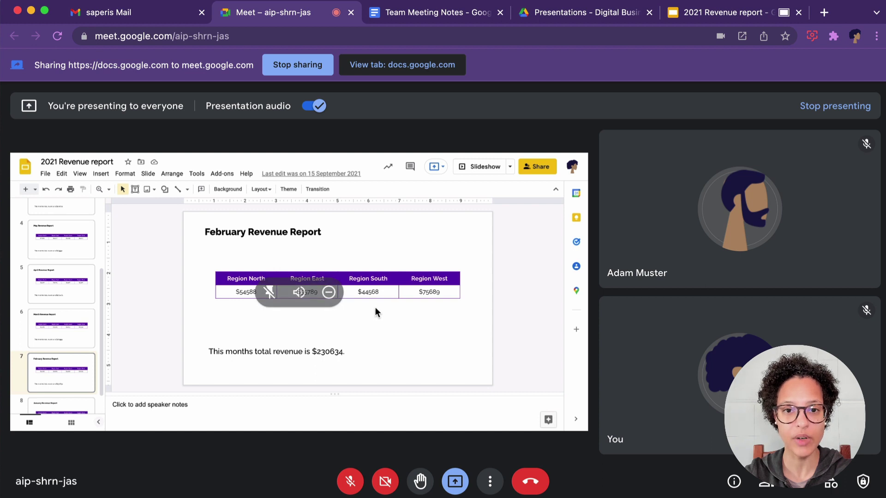
pyautogui.click(405, 68)
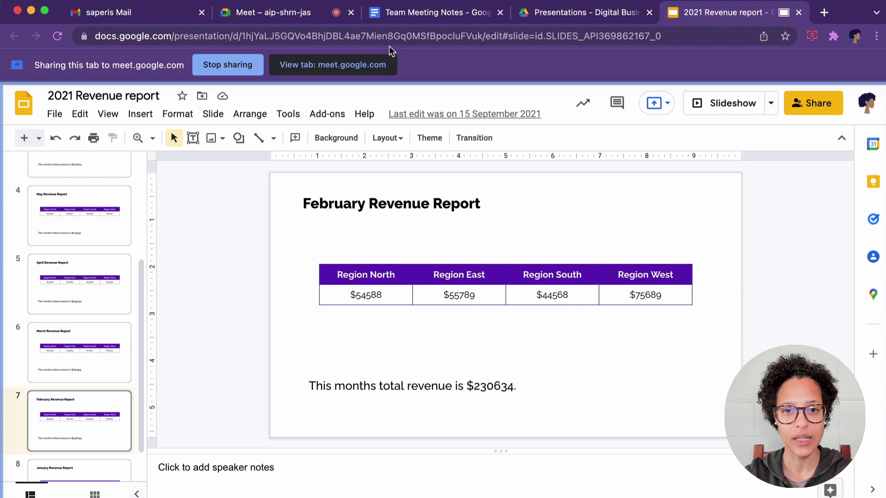
# Step: Switch the sharing to the Team Meeting Notes document instead, and stop sharing it
pyautogui.click(393, 15)
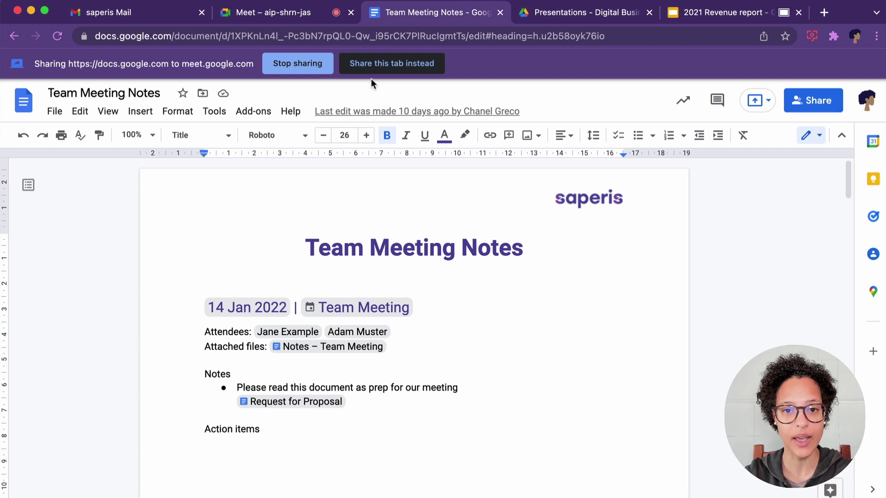
pyautogui.click(376, 68)
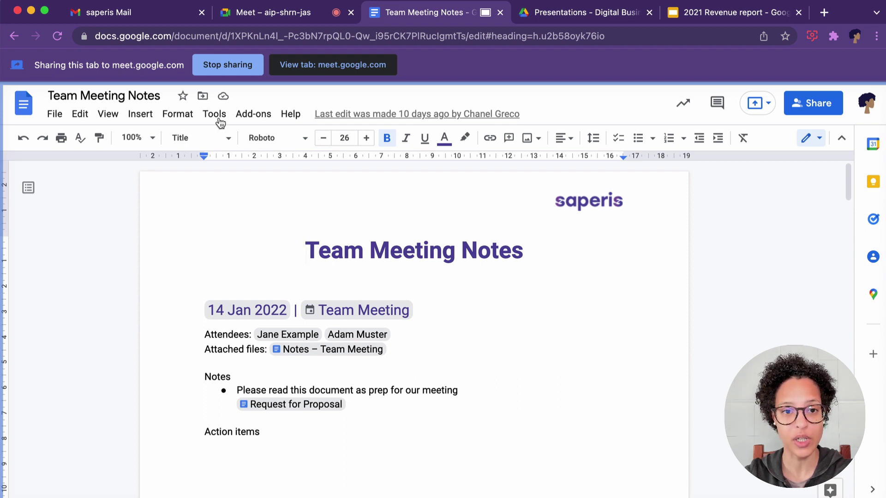
pyautogui.click(221, 68)
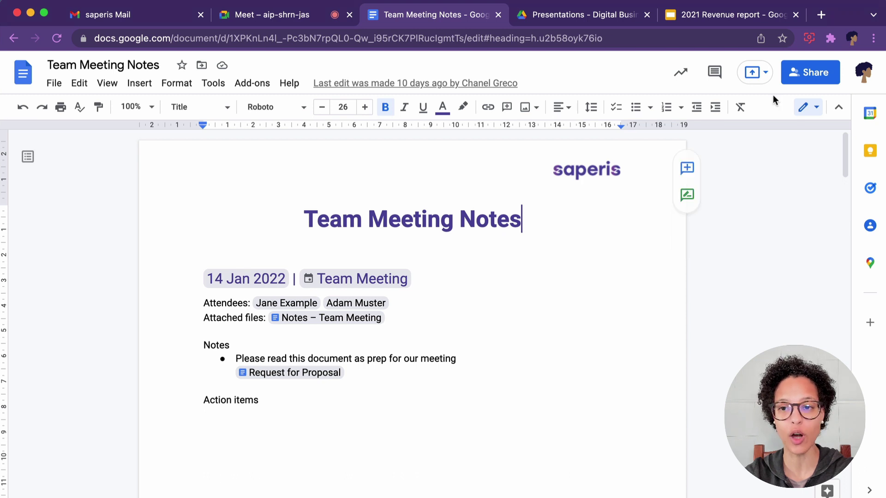
# Step: Present the Team Meeting Notes tab to the ongoing meeting directly from the document, with tab audio shared
pyautogui.click(757, 74)
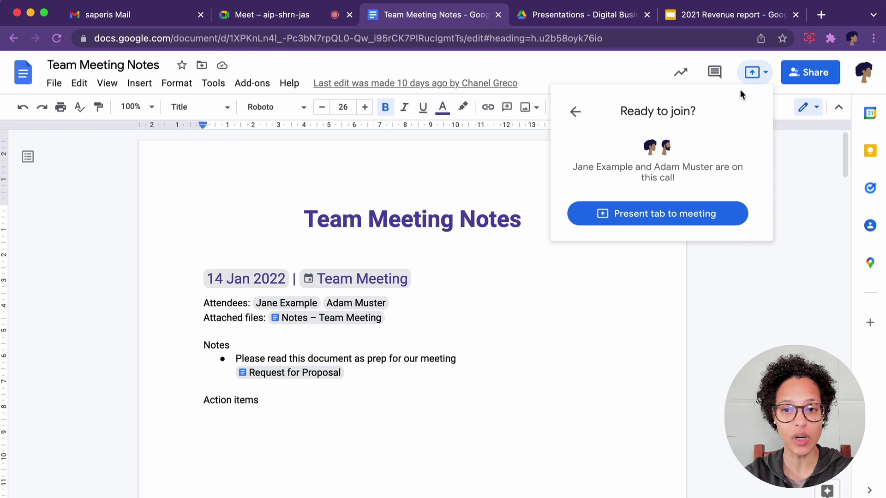
pyautogui.click(635, 217)
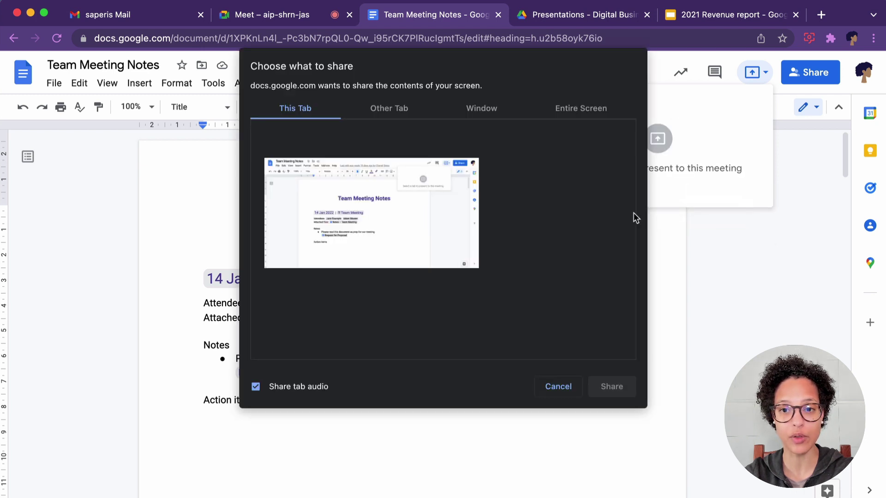
pyautogui.click(385, 227)
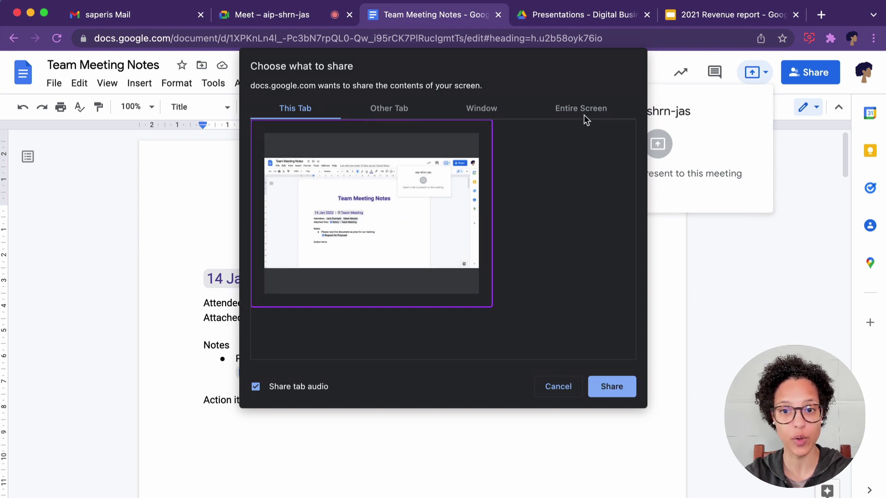
pyautogui.click(604, 386)
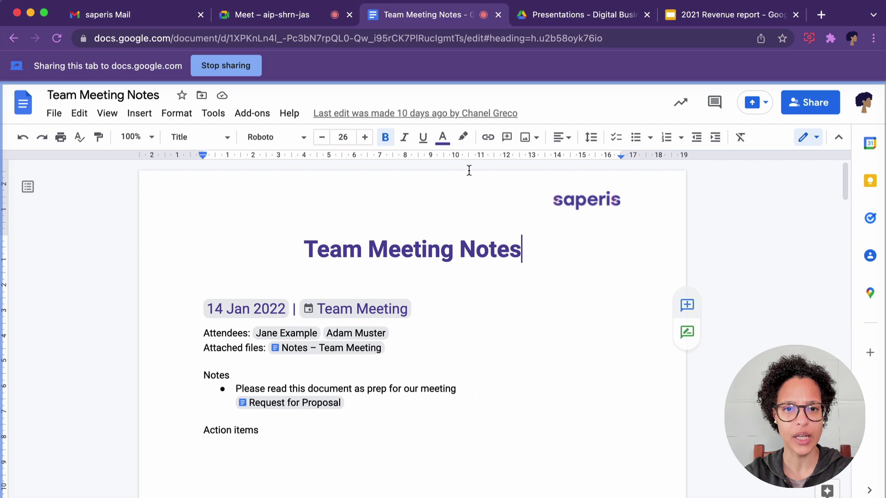
# Step: Check the presented document in the Meet call, and stop presenting it from within Team Meeting Notes
pyautogui.click(291, 18)
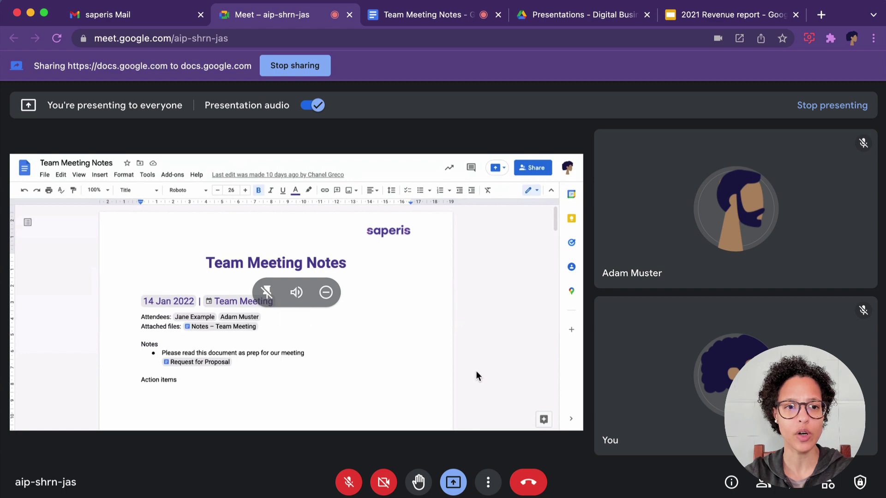
pyautogui.click(422, 16)
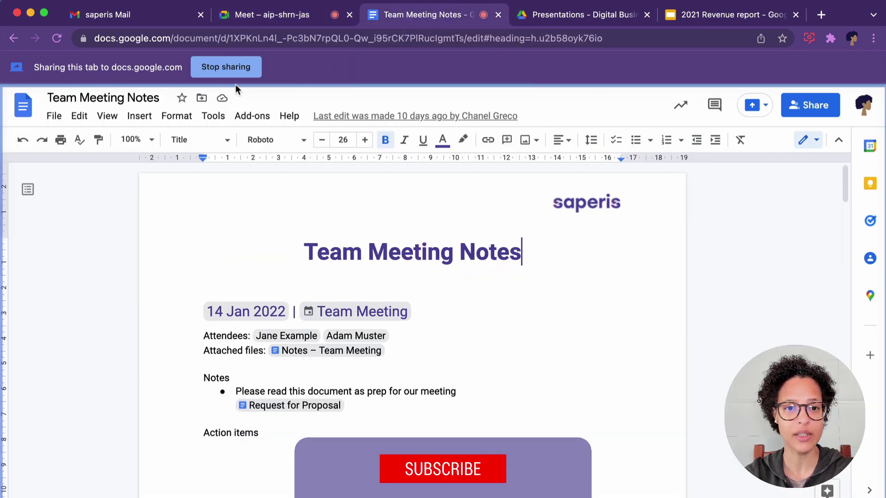
pyautogui.click(764, 107)
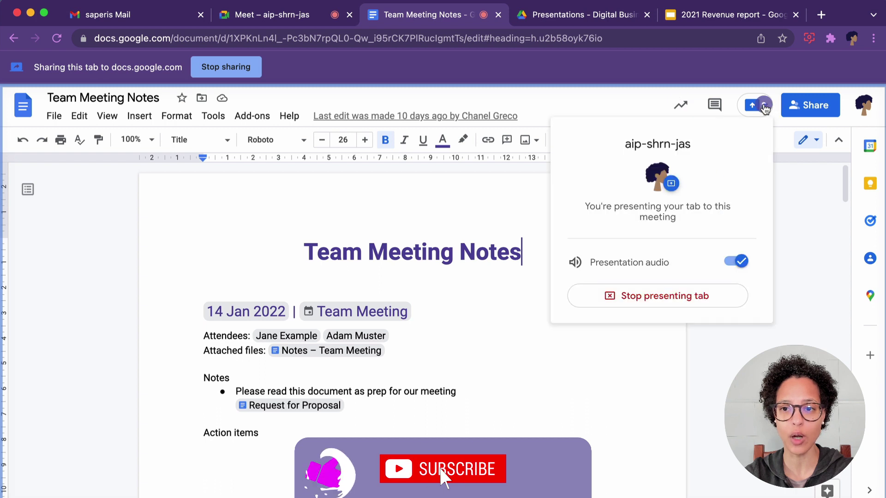
pyautogui.click(648, 301)
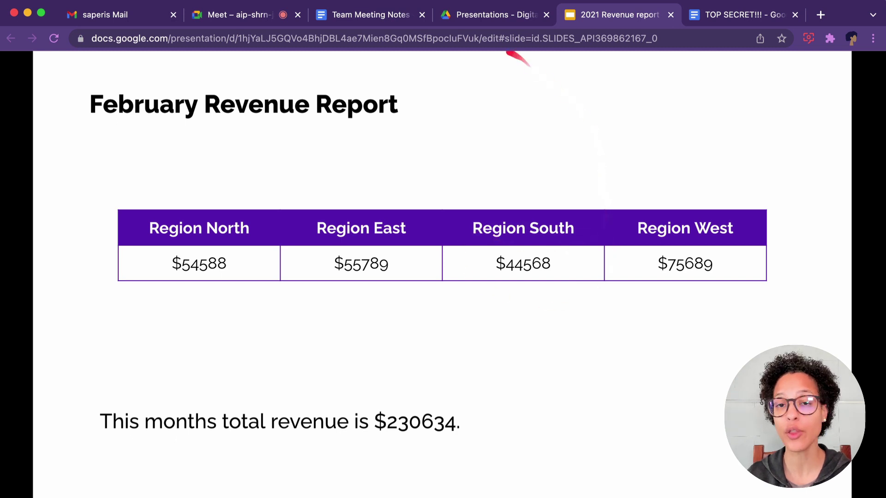
# Step: View the "TOP SECRET!!!" document and return to the 2021 Revenue report
pyautogui.click(736, 18)
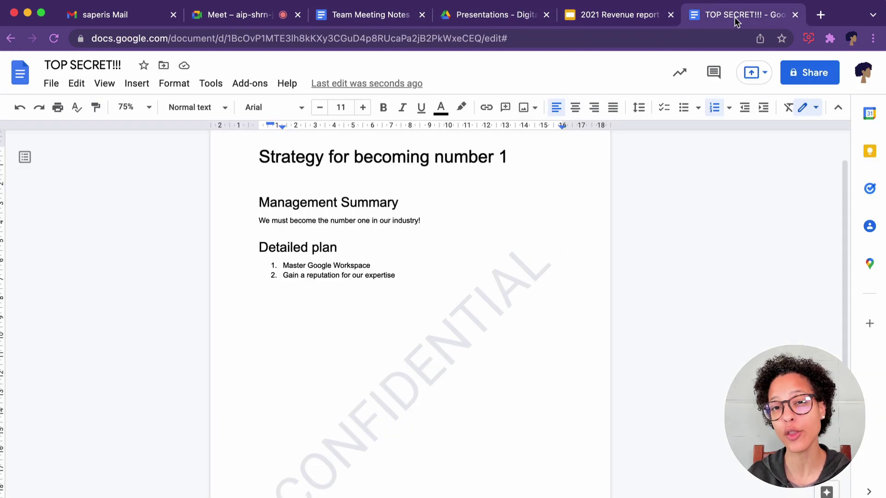
pyautogui.click(619, 15)
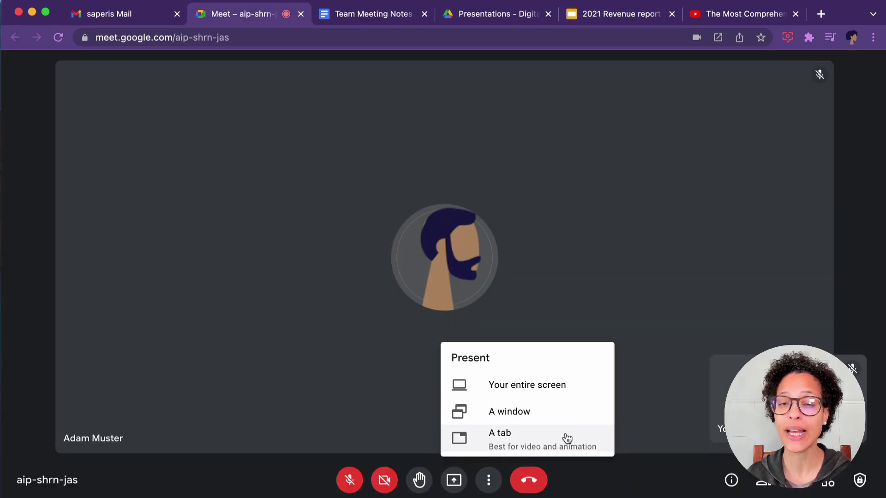
# Step: Present the YouTube tab with the Google Meet tutorial to the meeting with tab audio, and start playing the video
pyautogui.click(566, 438)
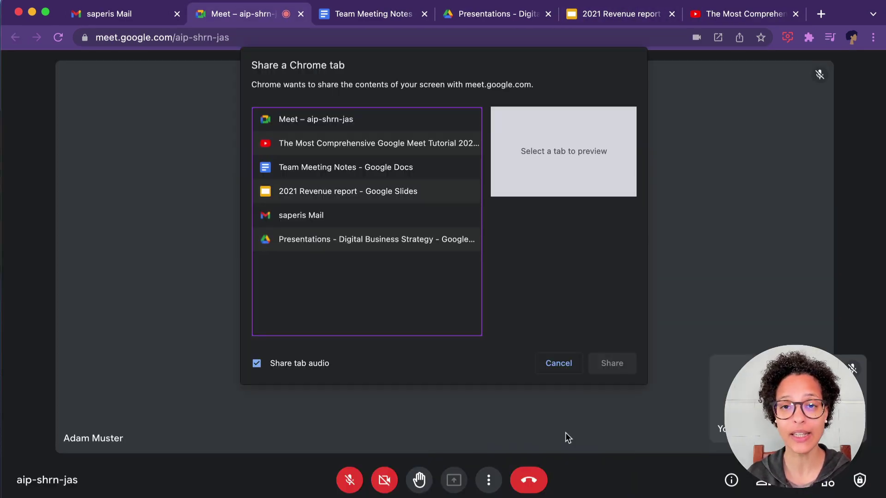
pyautogui.click(373, 142)
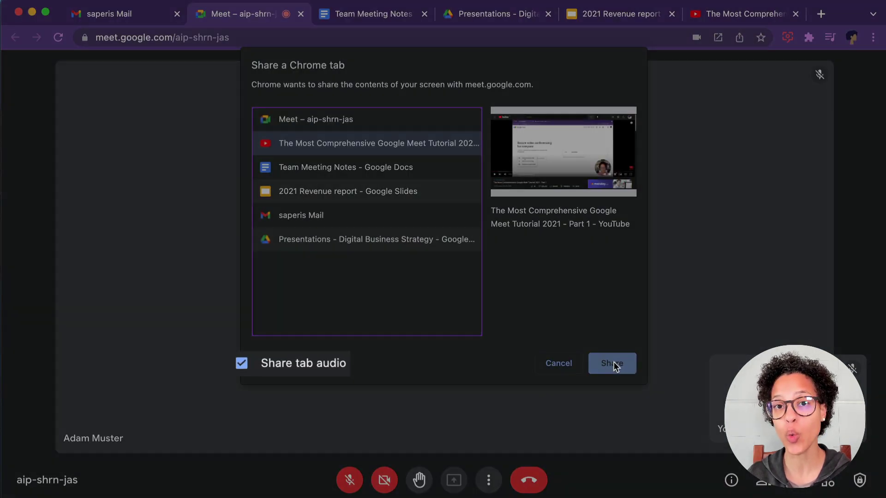
pyautogui.click(613, 362)
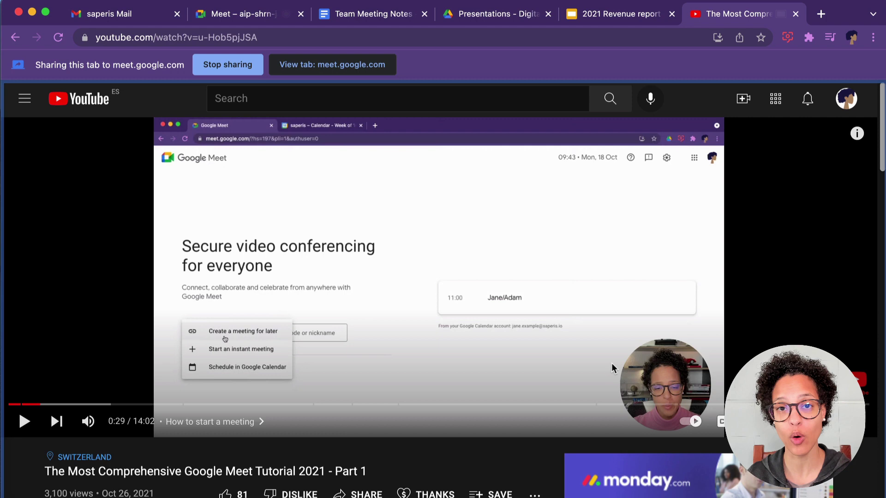
pyautogui.click(24, 421)
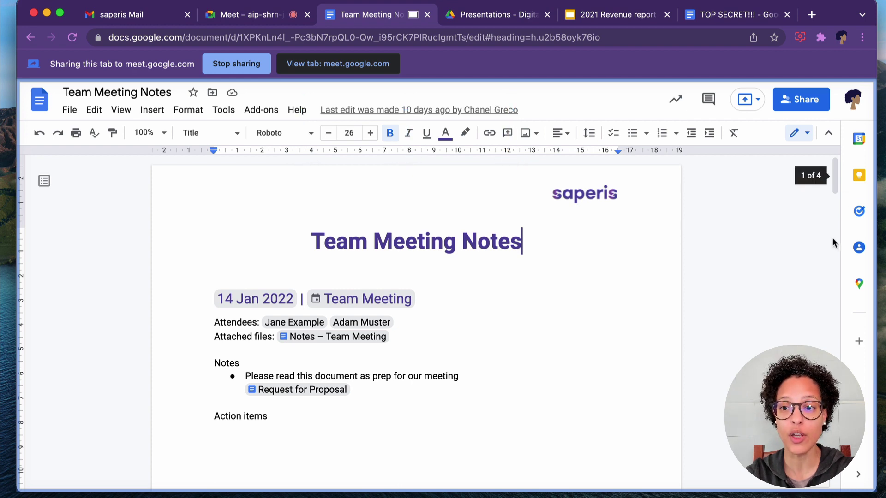
# Step: View the My Tasks list beside the Team Meeting Notes document and close it again
pyautogui.click(859, 212)
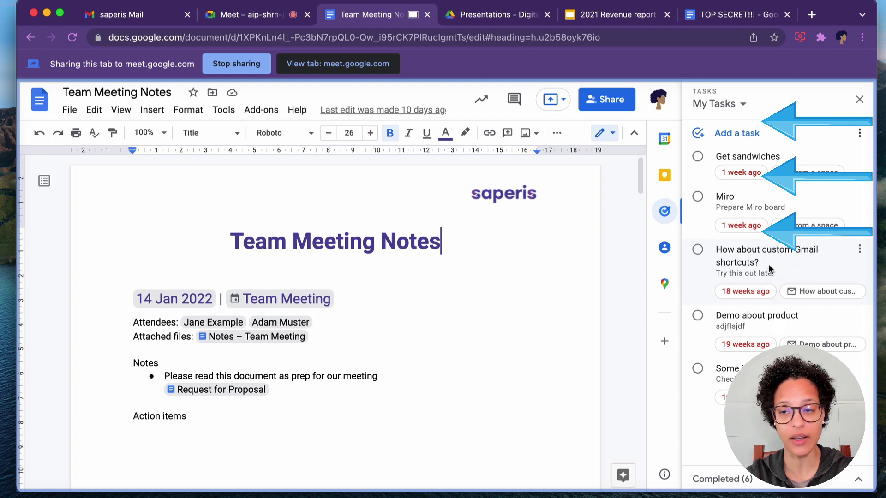
pyautogui.click(859, 99)
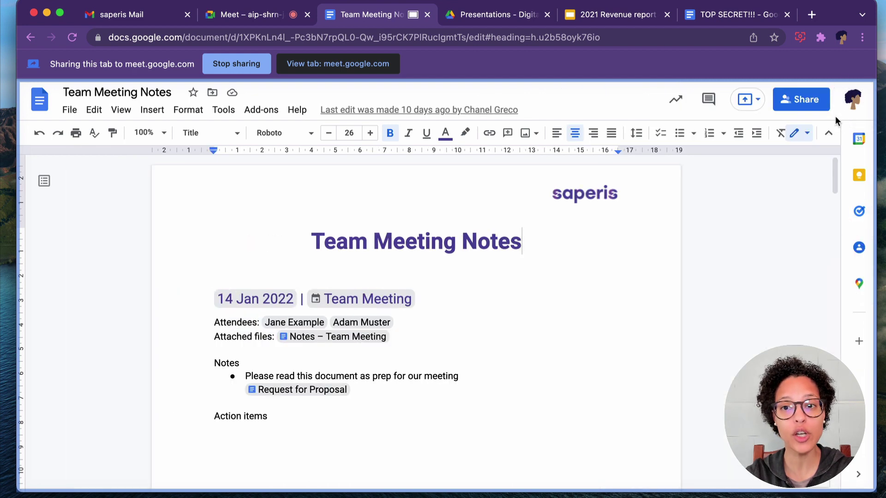
# Step: Show the browser's bookmarks bar while the Team Meeting Notes tab is being shared
pyautogui.click(861, 37)
pyautogui.moveTo(719, 155)
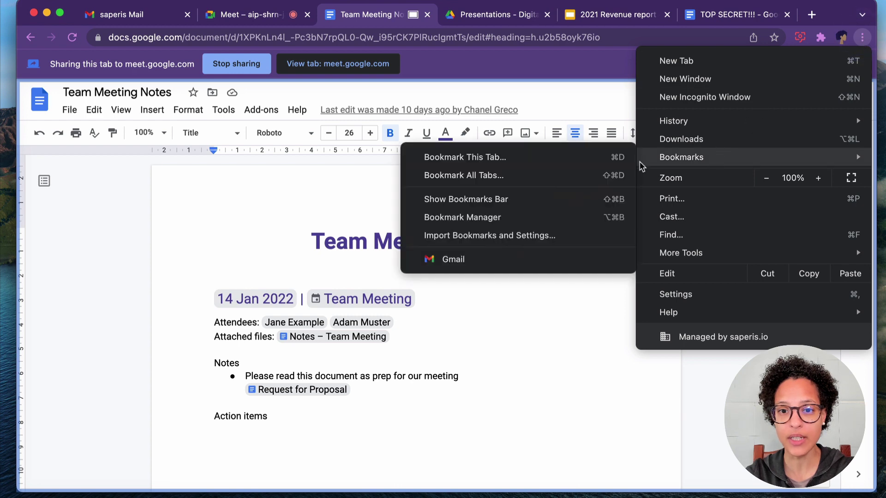
pyautogui.click(493, 201)
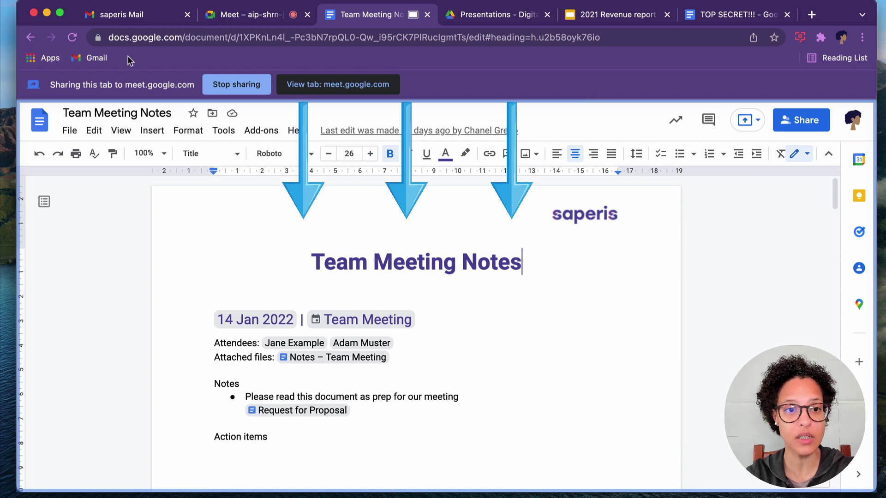
# Step: View the browser's account profile list and close it again
pyautogui.click(842, 38)
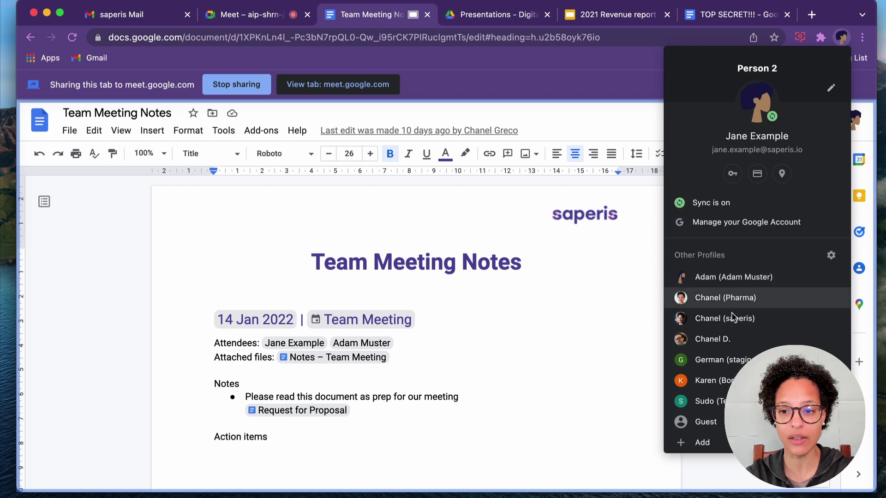
pyautogui.click(517, 83)
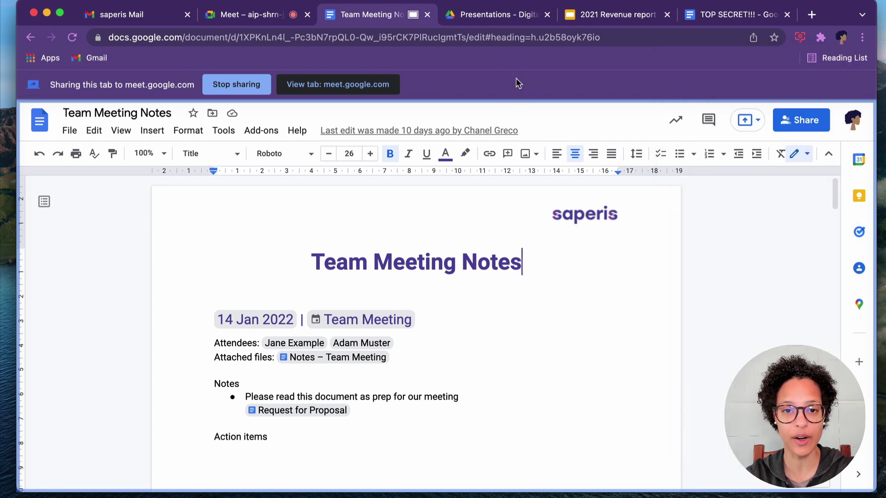